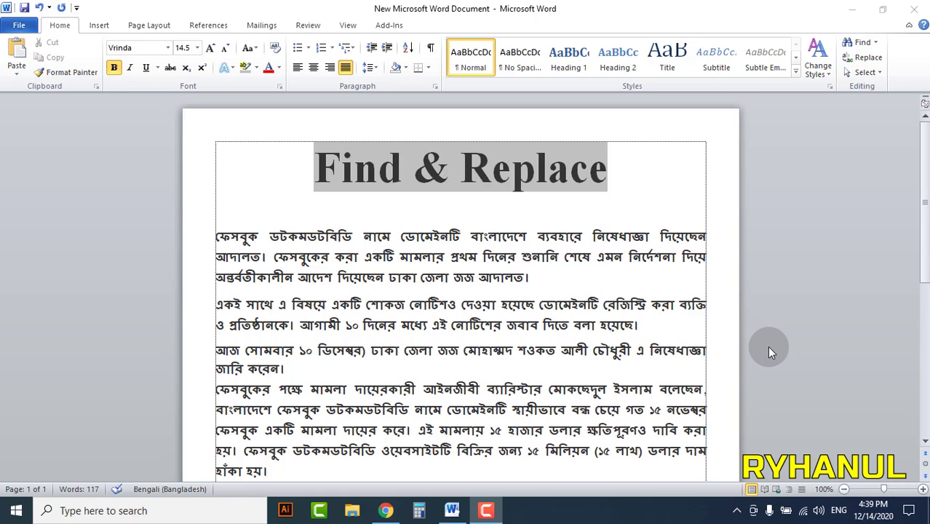
pyautogui.click(386, 512)
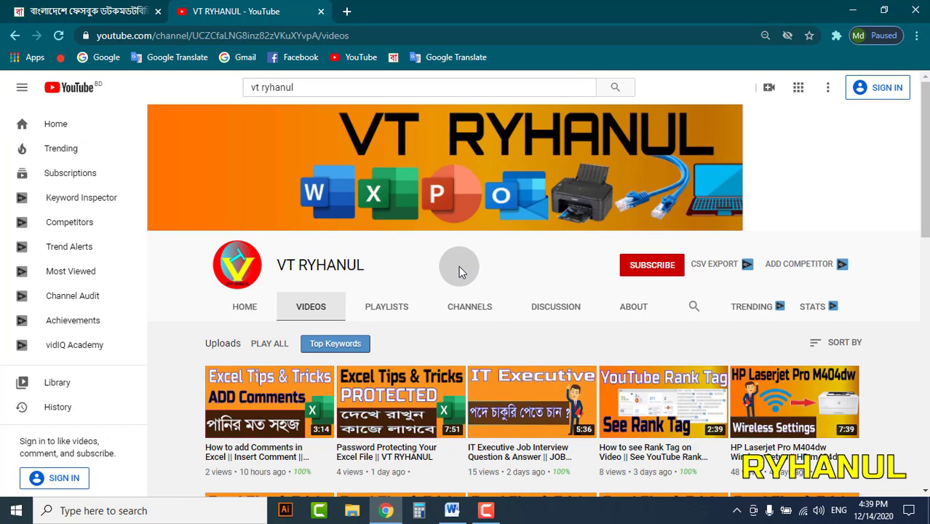
pyautogui.click(853, 11)
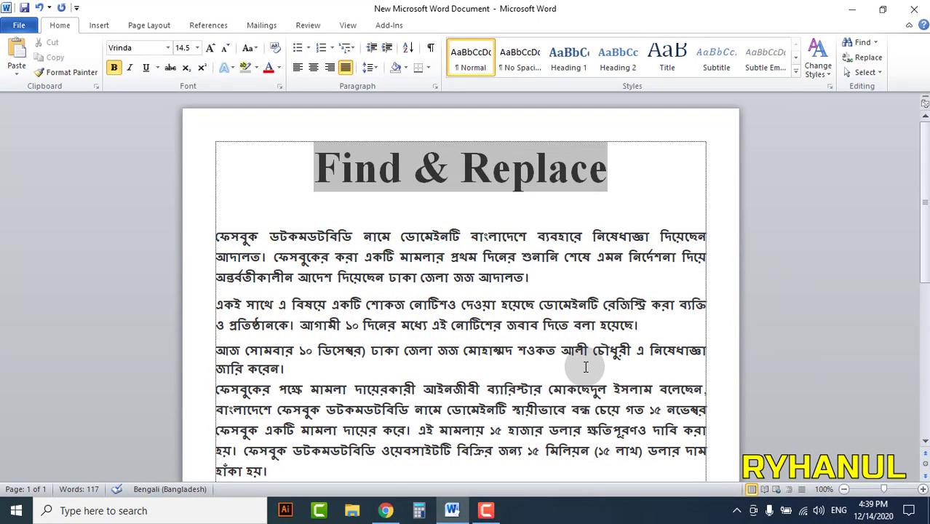
# - Examine the Bengali body text and the places where the number 15 occurs in the last paragraph
pyautogui.scroll(-1, 585, 367)
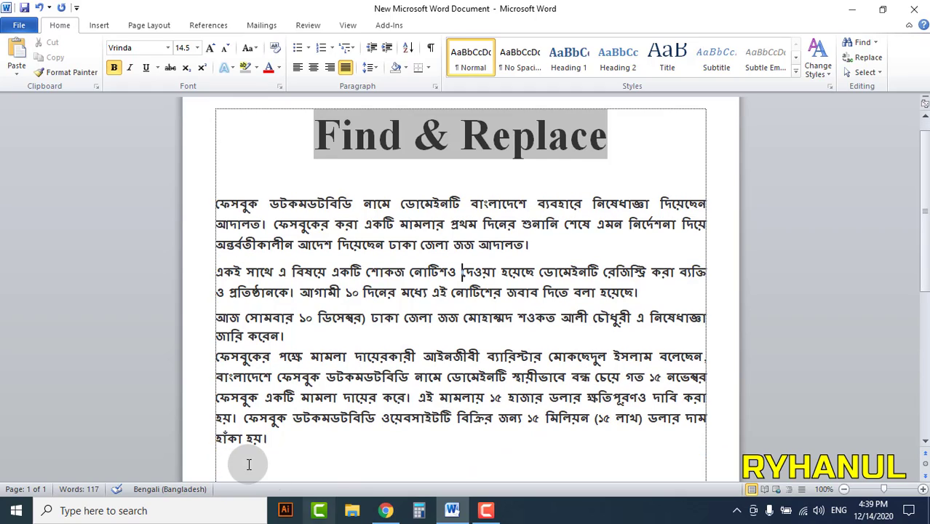
pyautogui.moveTo(276, 440); pyautogui.dragTo(215, 203)
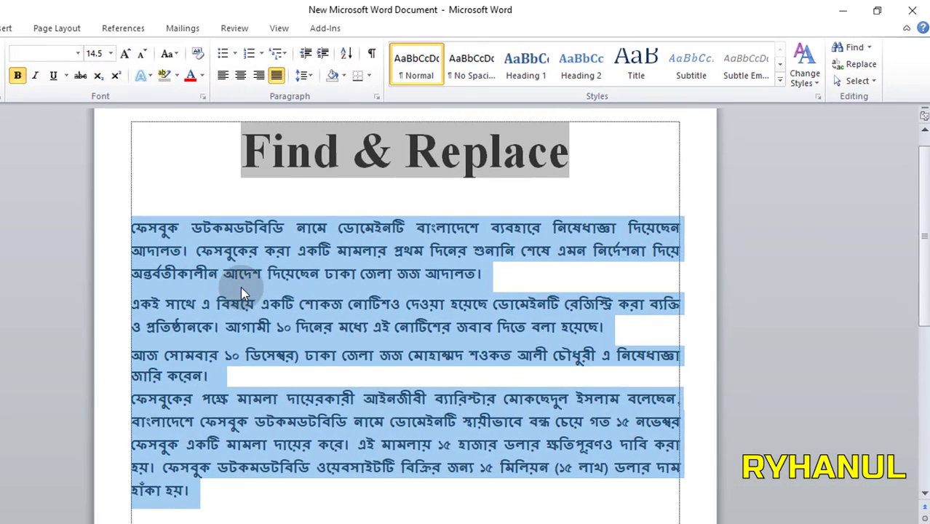
pyautogui.click(240, 286)
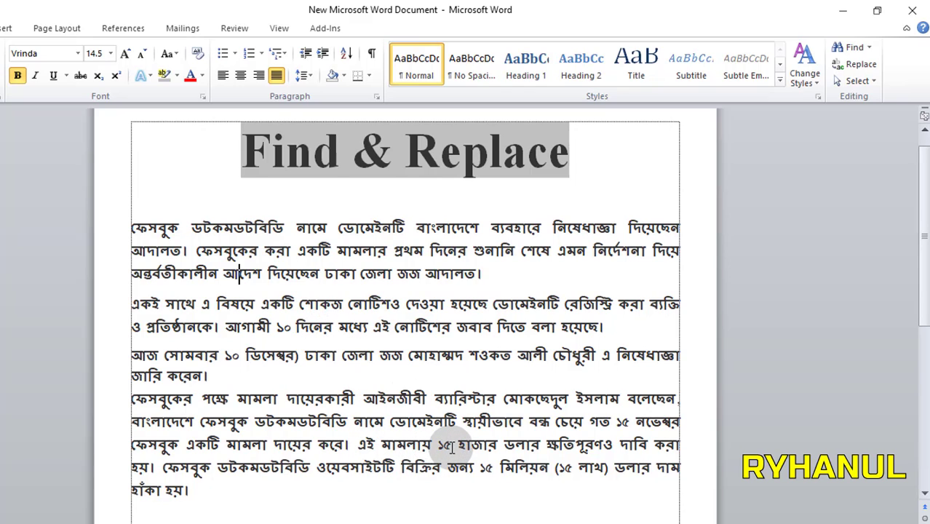
pyautogui.moveTo(452, 446); pyautogui.dragTo(444, 447)
pyautogui.moveTo(495, 469); pyautogui.dragTo(480, 469)
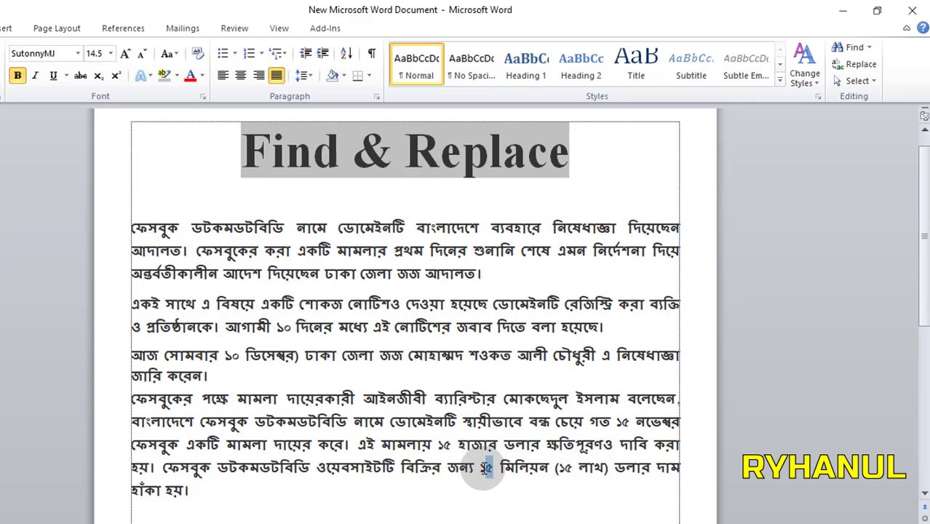
pyautogui.moveTo(573, 469); pyautogui.dragTo(565, 470)
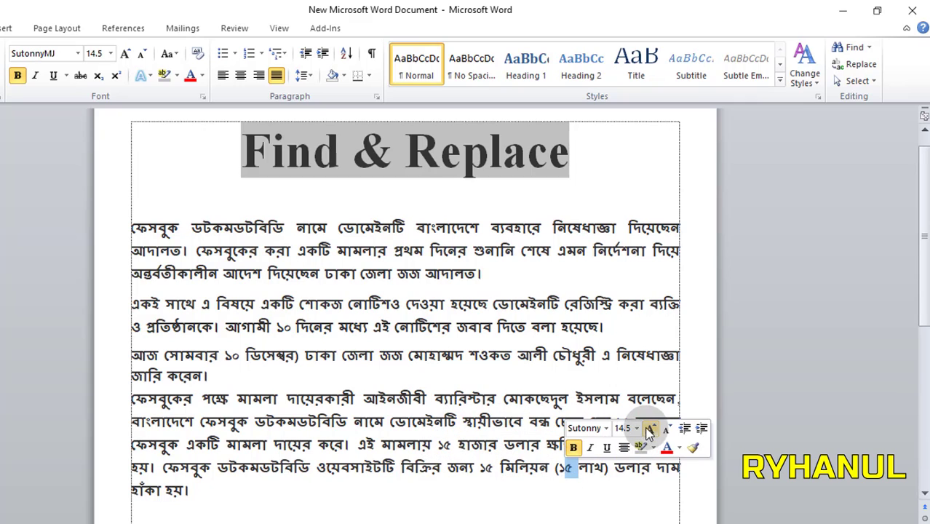
pyautogui.click(611, 399)
pyautogui.scroll(1, 495, 391)
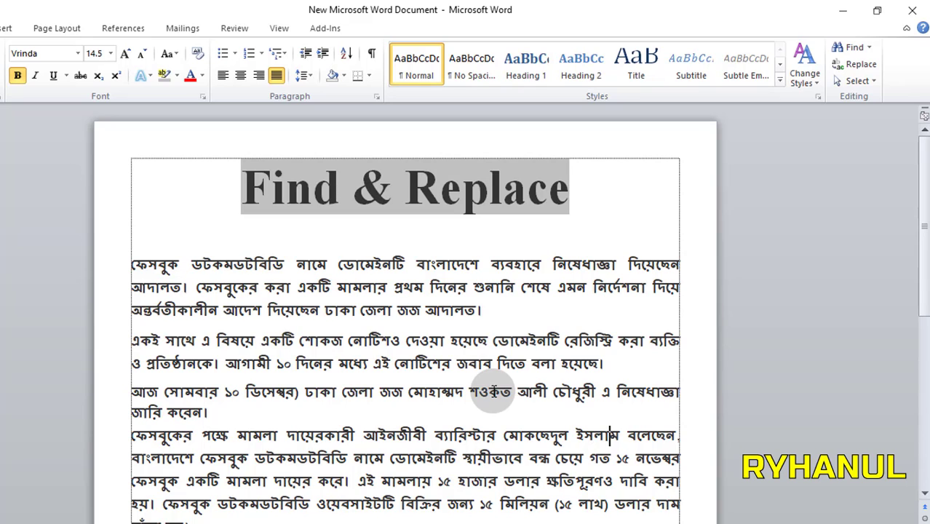
# - Search the document for 15, review the highlighted matches in the last paragraph, and close the search
pyautogui.click(855, 51)
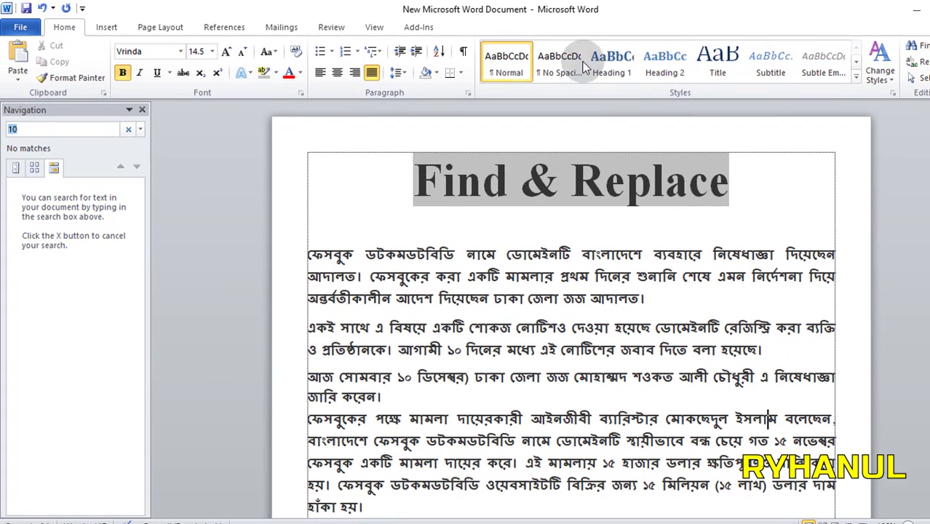
pyautogui.click(64, 130)
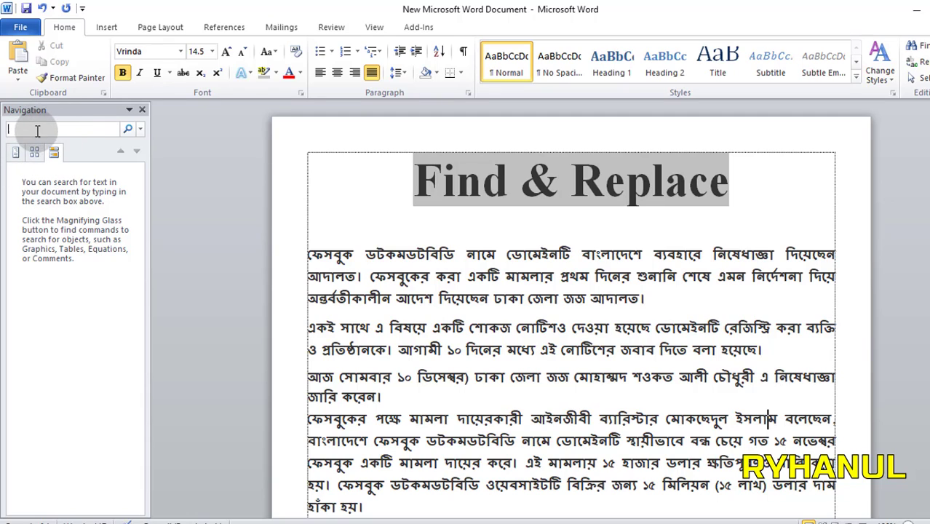
pyautogui.write('15')
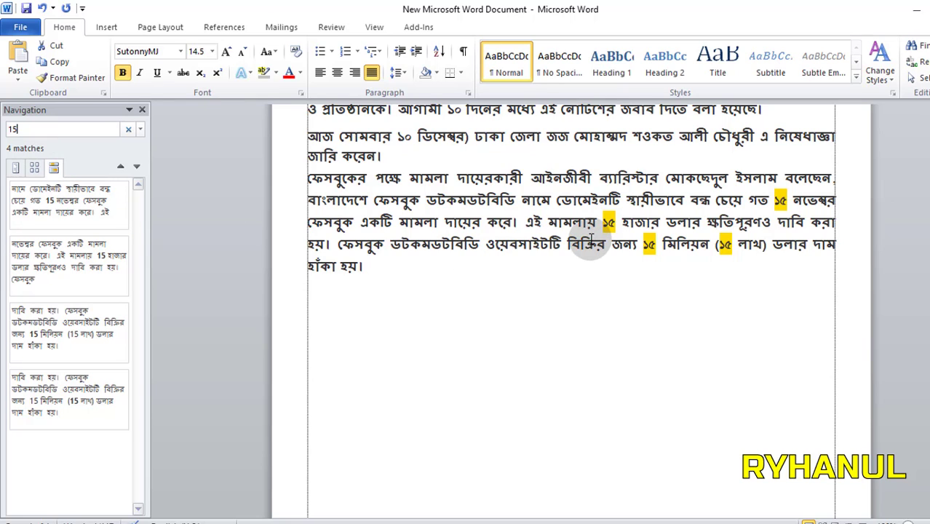
pyautogui.moveTo(582, 222); pyautogui.dragTo(664, 242)
pyautogui.click(702, 244)
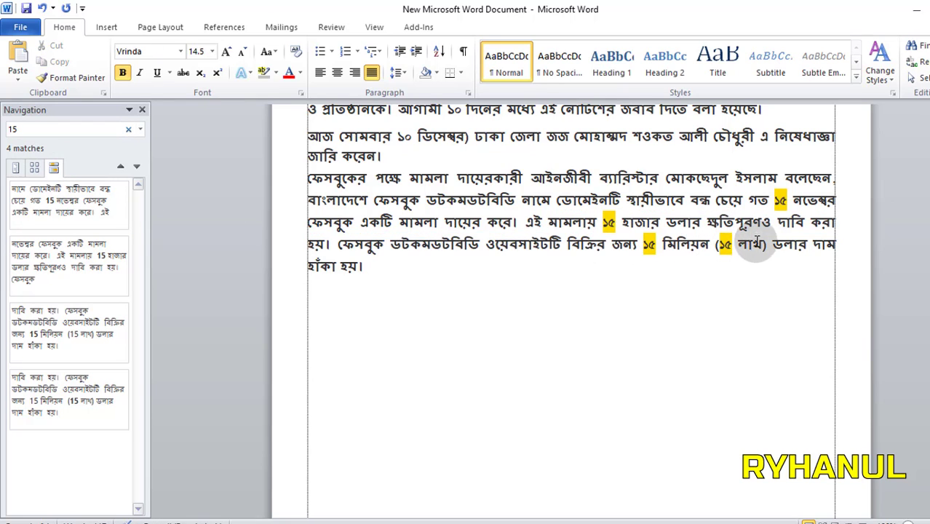
pyautogui.scroll(1, 764, 243)
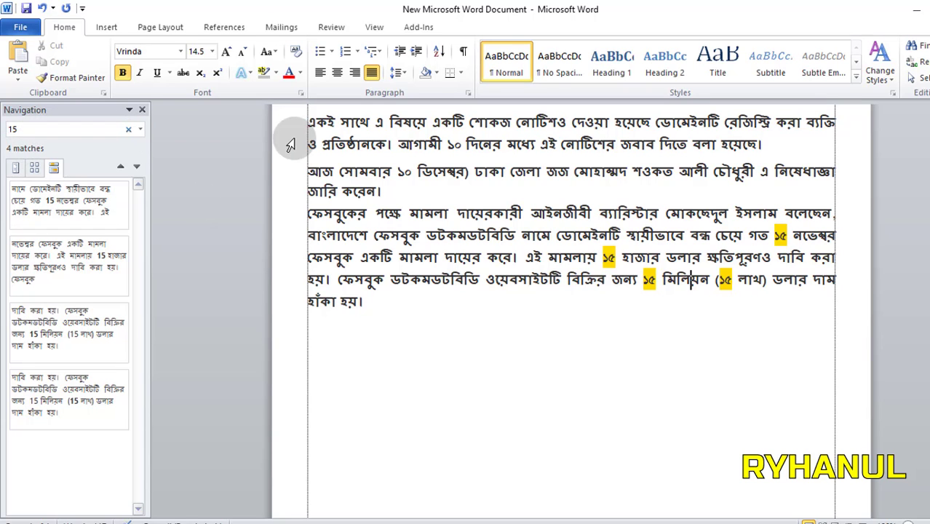
pyautogui.click(141, 110)
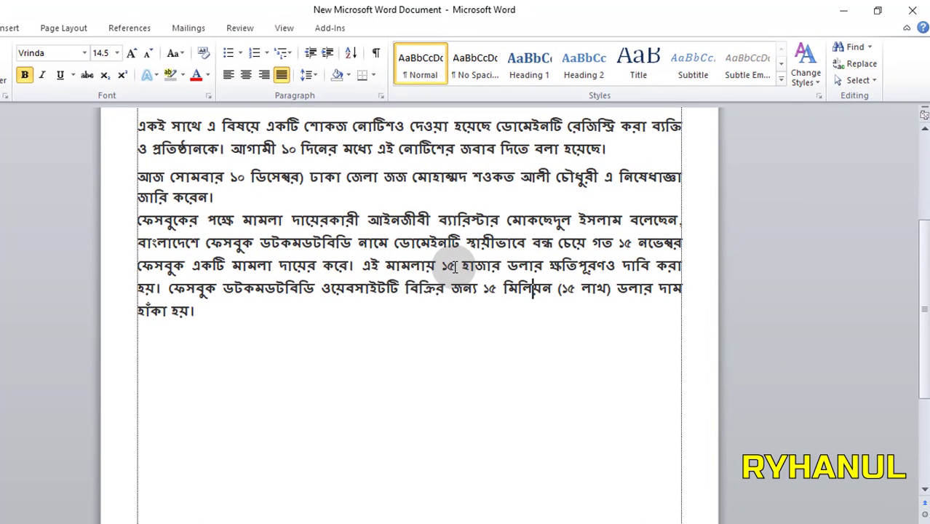
pyautogui.click(456, 266)
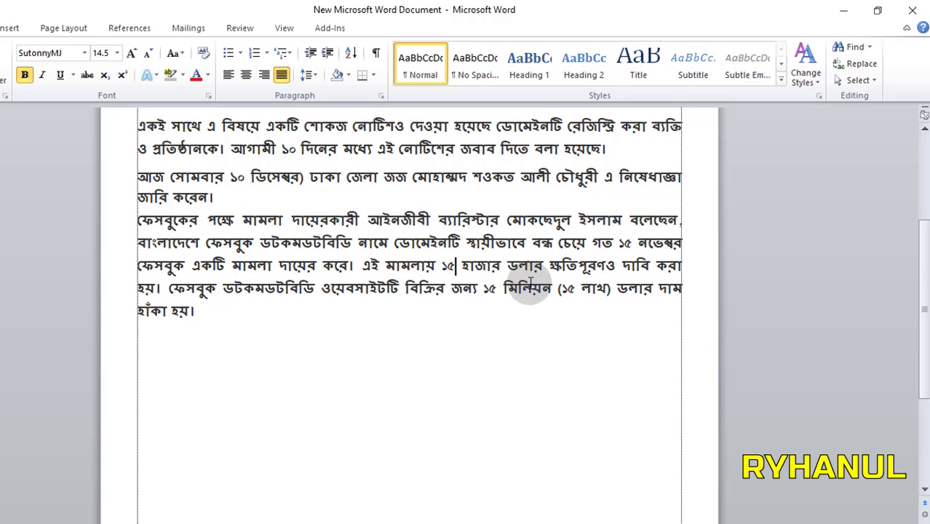
pyautogui.click(497, 289)
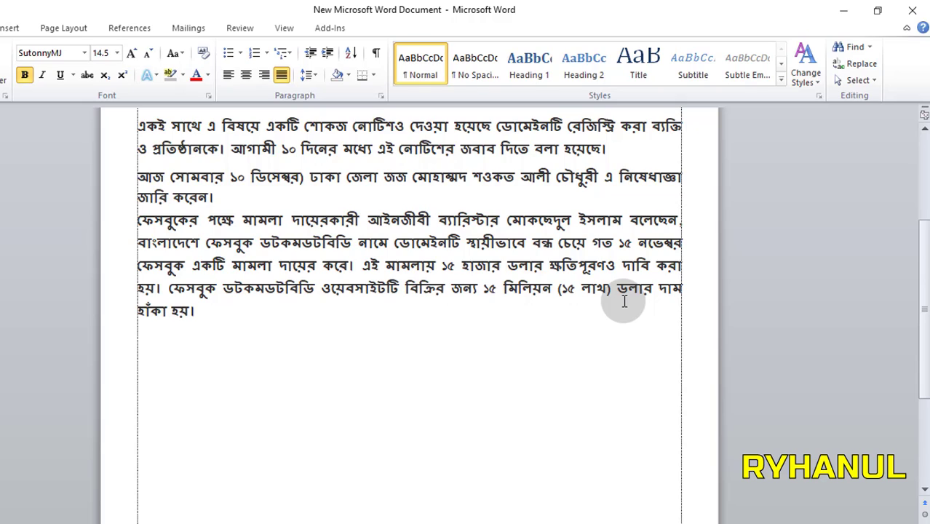
pyautogui.click(631, 244)
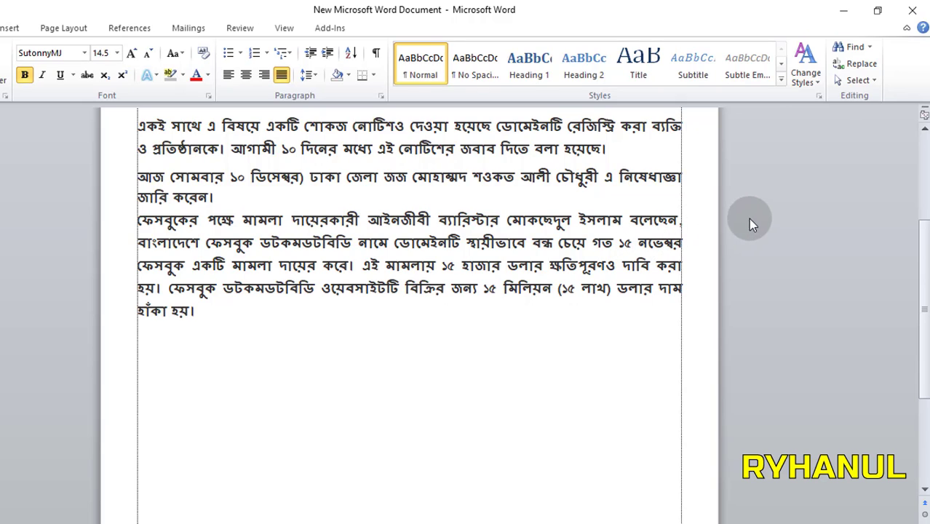
# - Set up a replacement with 15 as the text to find and 25 as its replacement, keeping the dialog clear of the paragraph
pyautogui.click(862, 67)
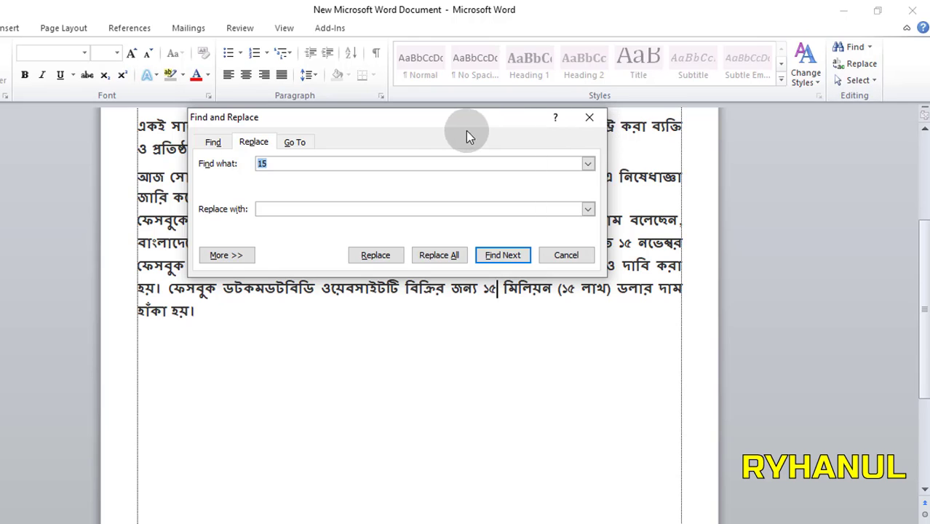
pyautogui.moveTo(442, 126); pyautogui.dragTo(252, 272)
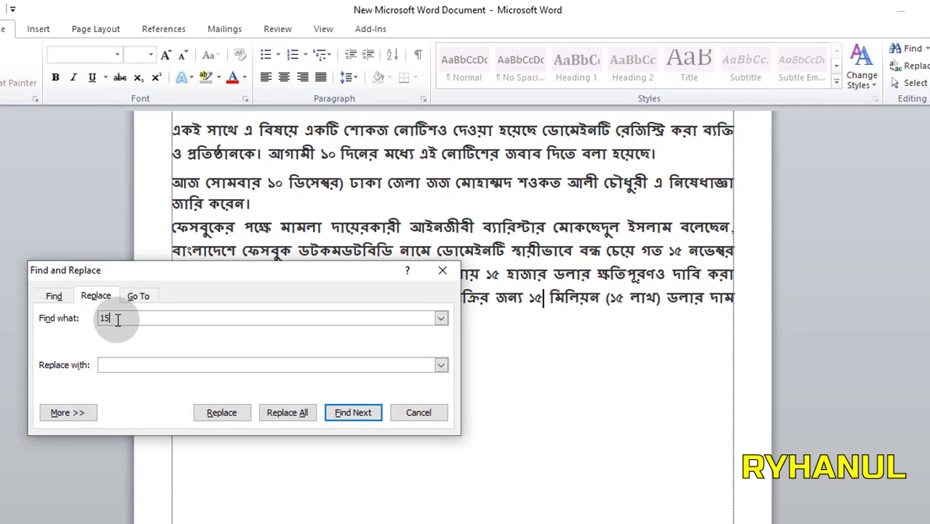
pyautogui.doubleClick(105, 318)
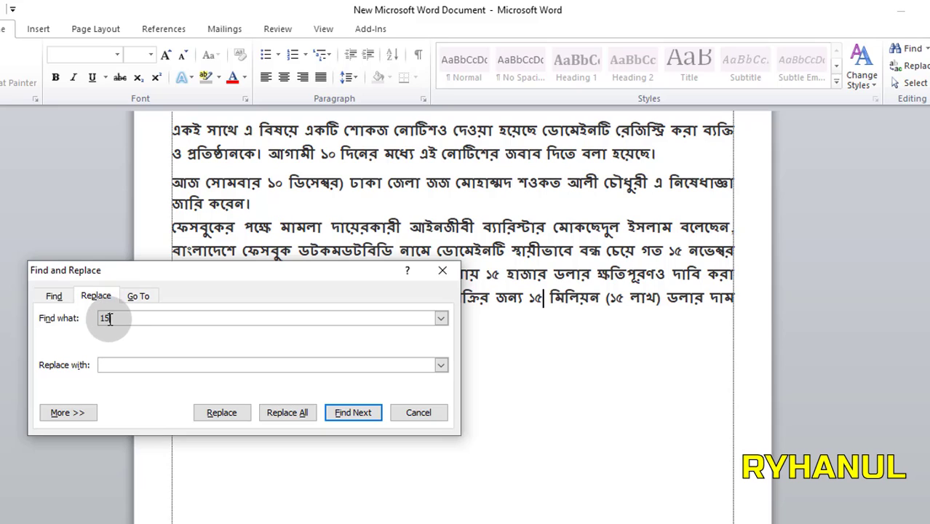
pyautogui.click(109, 319)
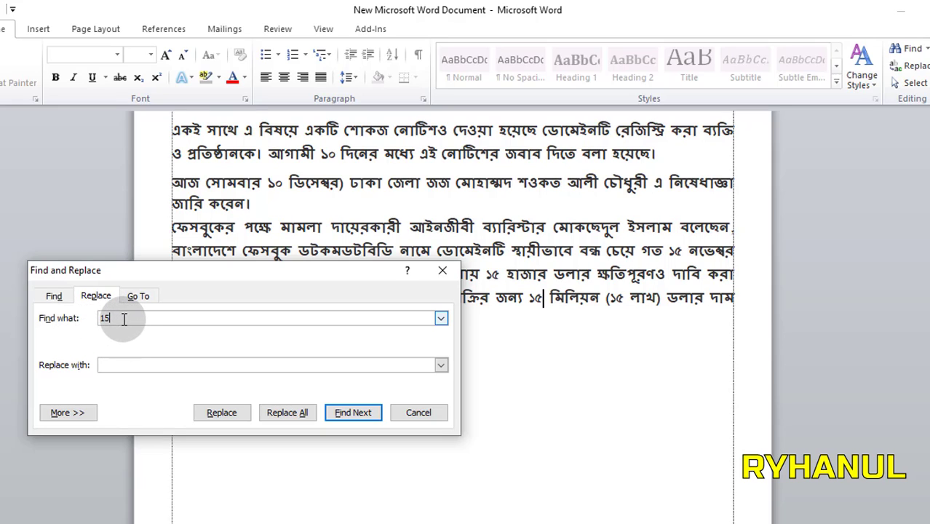
pyautogui.doubleClick(106, 320)
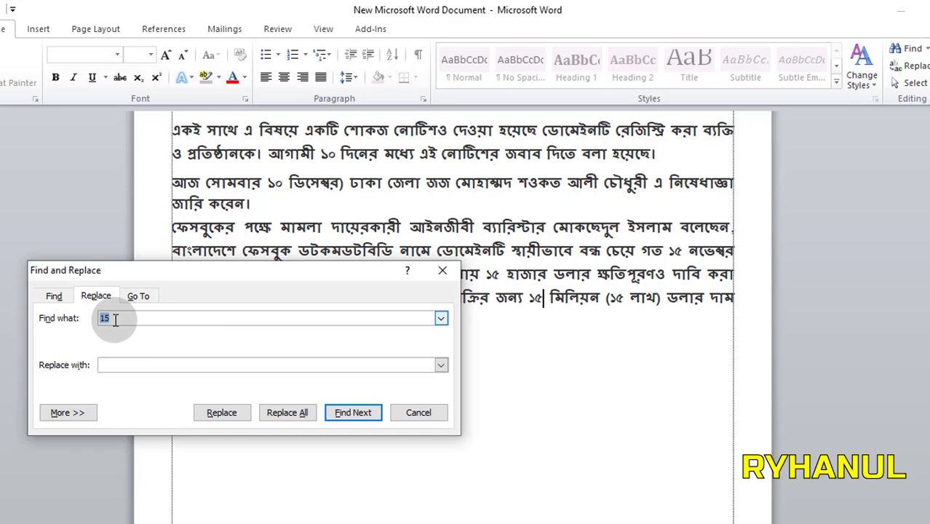
pyautogui.click(109, 318)
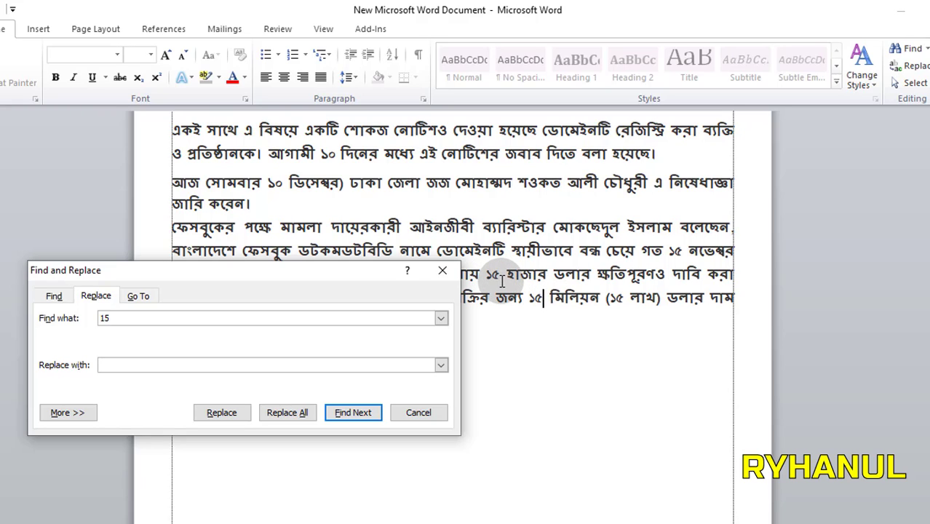
pyautogui.click(475, 280)
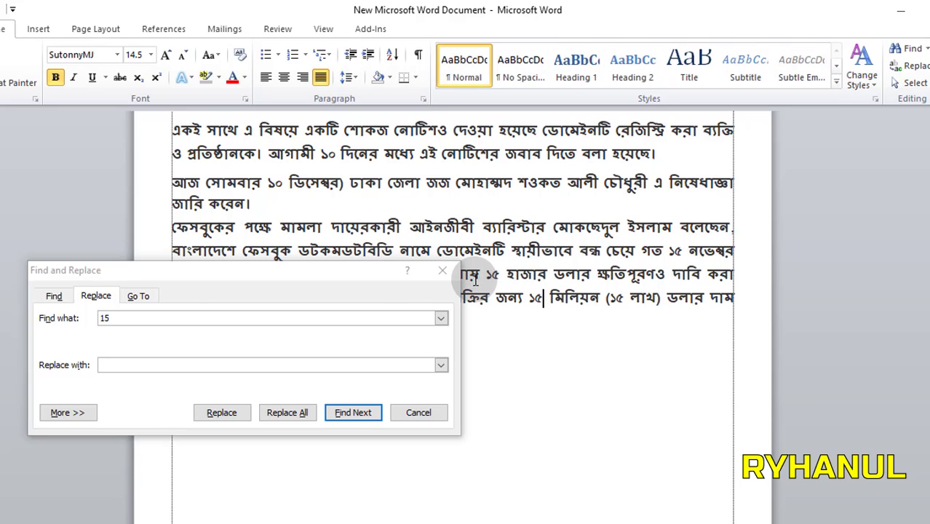
pyautogui.click(135, 320)
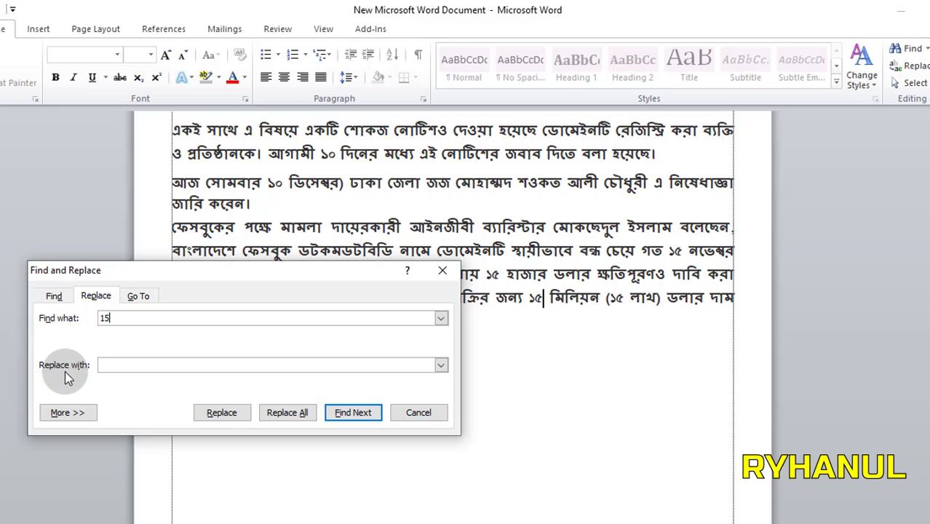
pyautogui.click(106, 367)
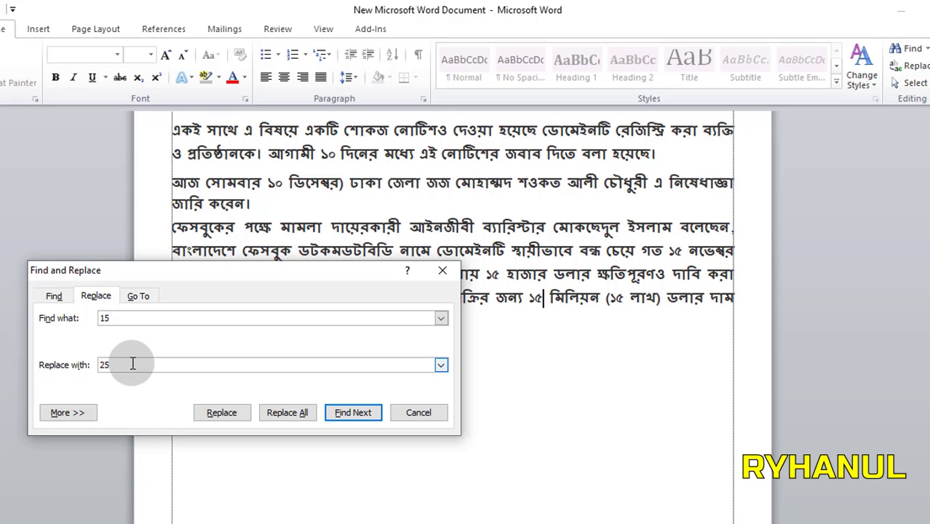
pyautogui.doubleClick(111, 318)
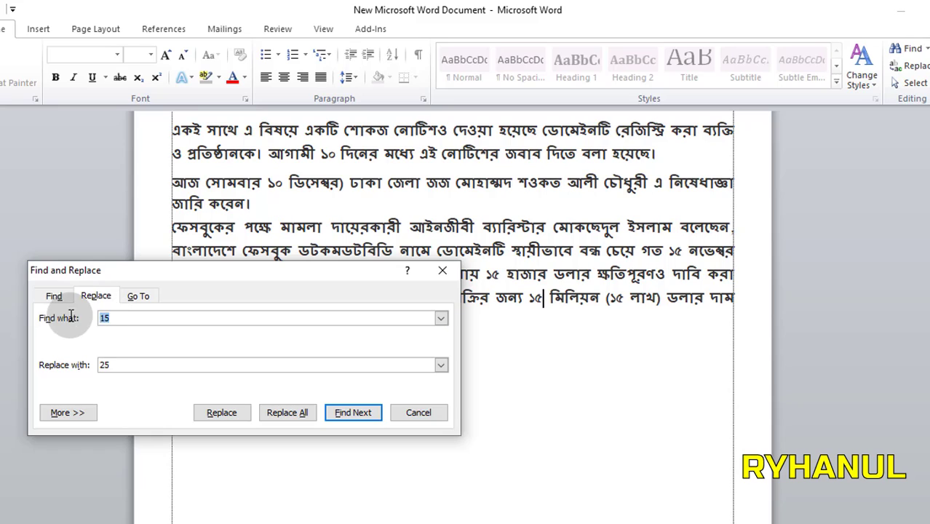
pyautogui.doubleClick(109, 364)
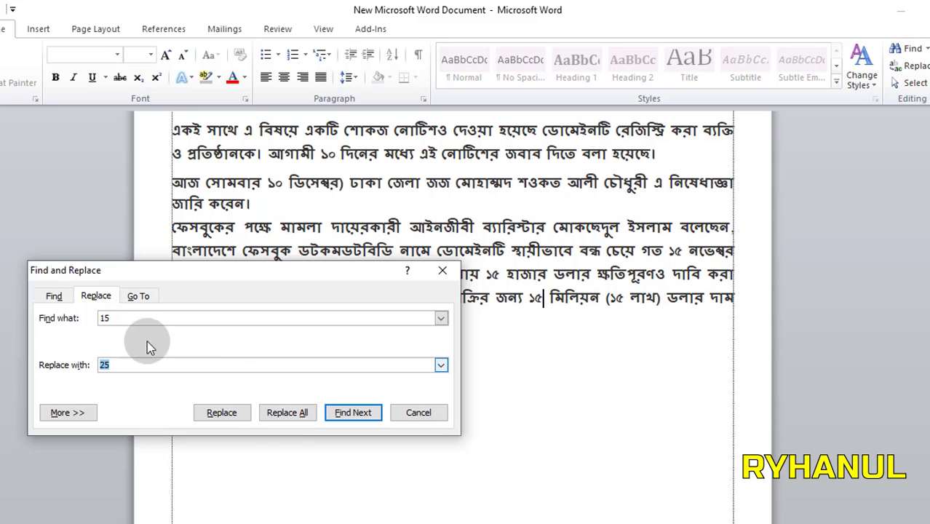
pyautogui.moveTo(118, 319); pyautogui.dragTo(92, 319)
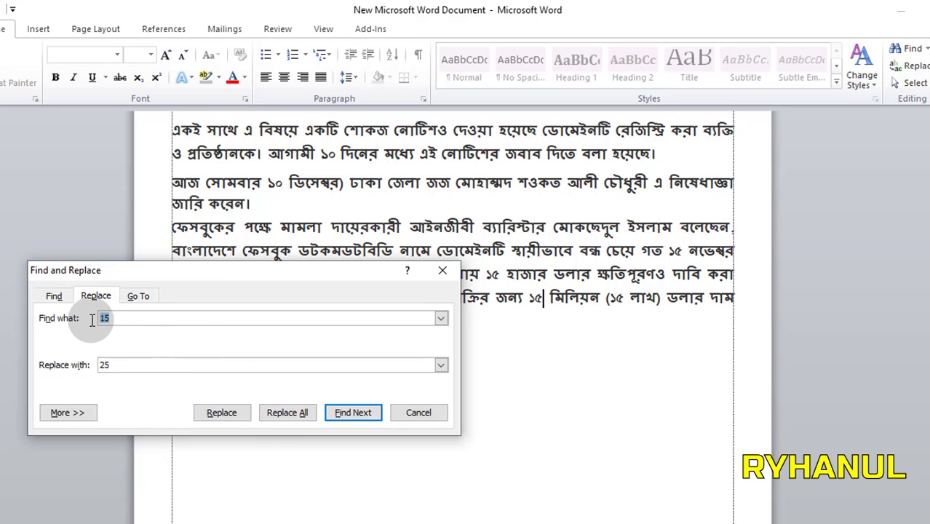
pyautogui.click(137, 322)
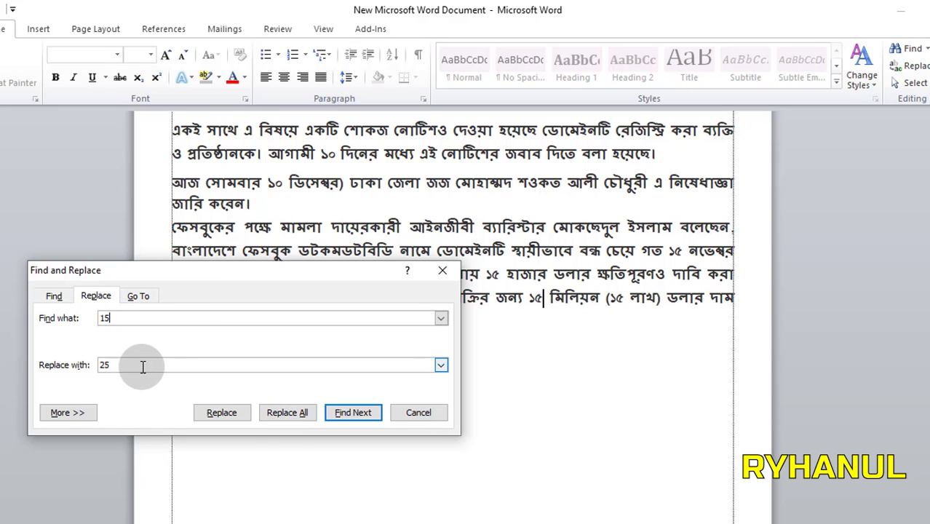
pyautogui.moveTo(141, 366); pyautogui.dragTo(78, 365)
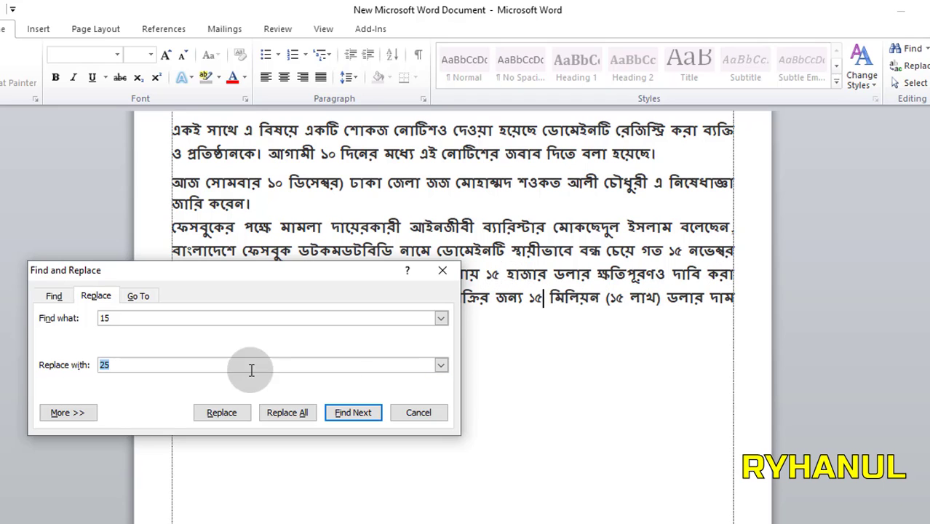
# - Replace every 15 in the document with 25 and search once more for remaining occurrences of 15
pyautogui.click(296, 416)
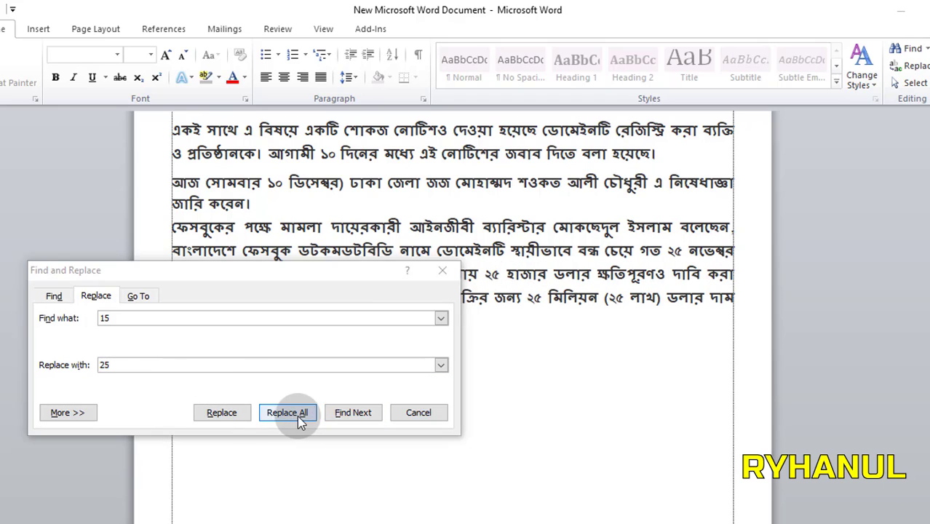
pyautogui.click(439, 336)
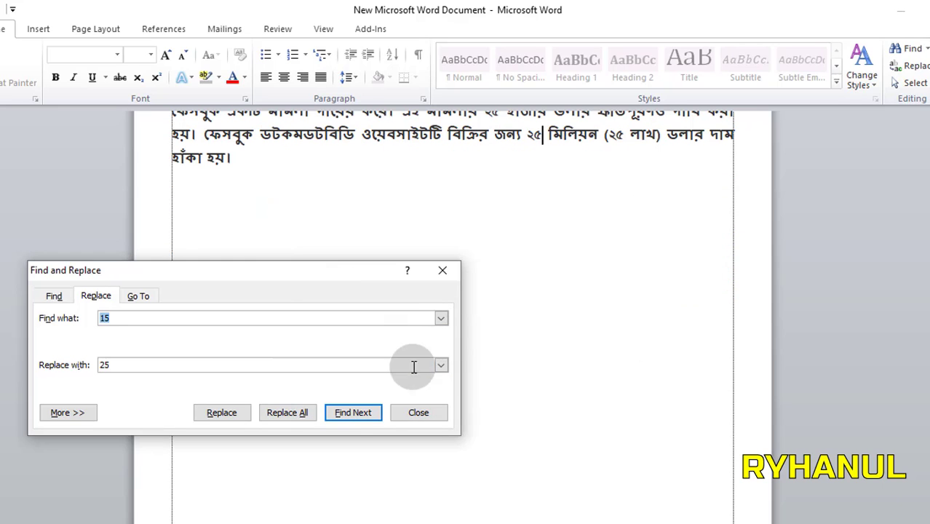
pyautogui.click(349, 414)
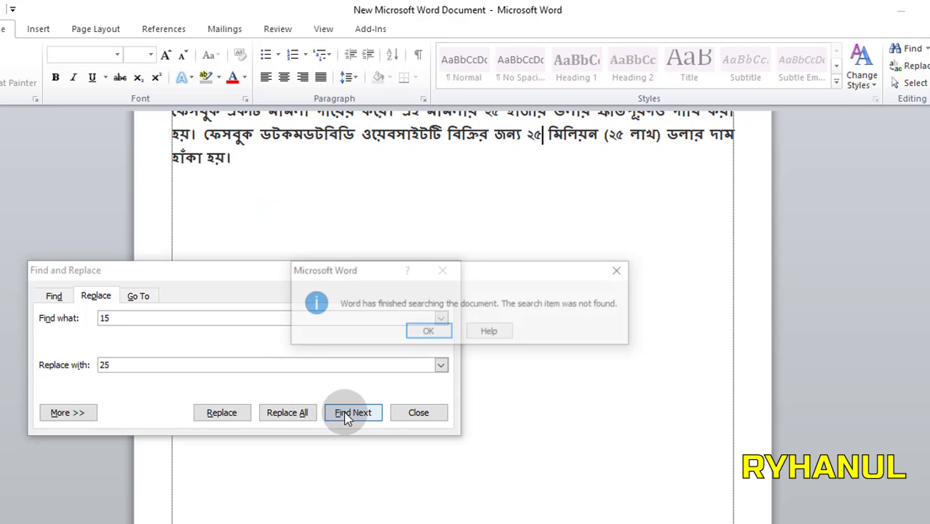
pyautogui.click(427, 331)
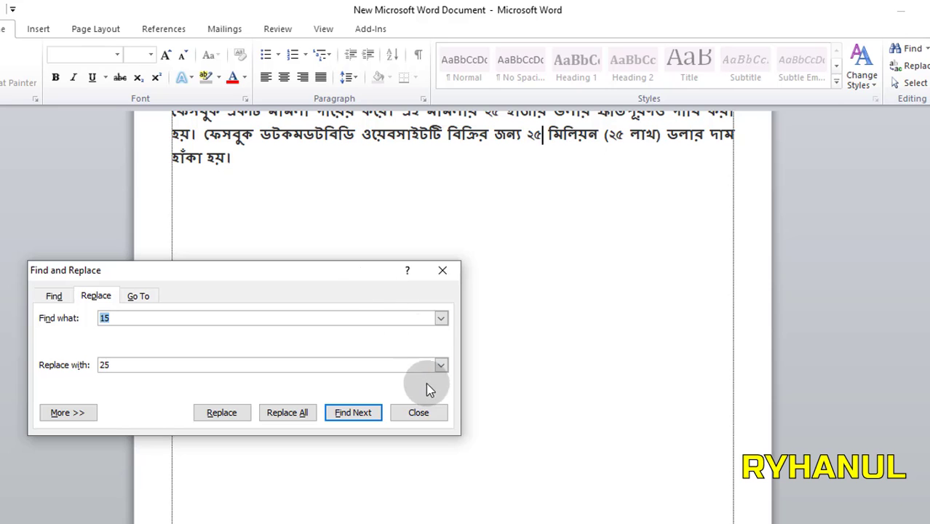
# - Close the replacement dialog and check each replaced 25 in the last paragraph
pyautogui.click(419, 412)
pyautogui.scroll(1, 500, 391)
pyautogui.scroll(1, 499, 390)
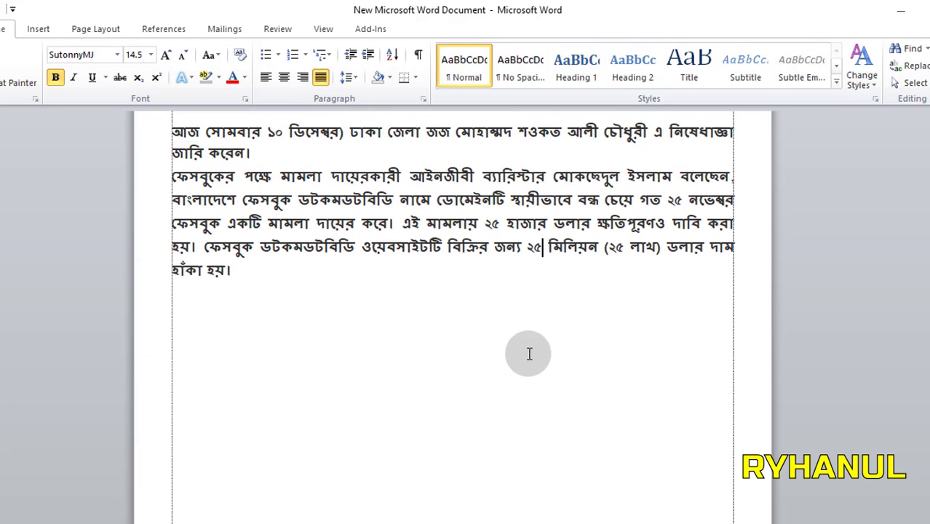
pyautogui.doubleClick(671, 201)
pyautogui.moveTo(485, 223); pyautogui.dragTo(502, 225)
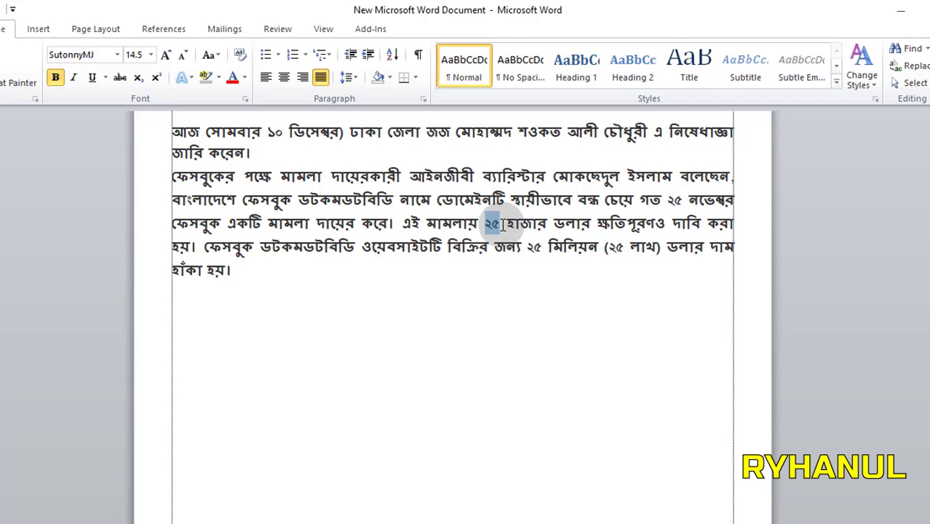
pyautogui.doubleClick(534, 248)
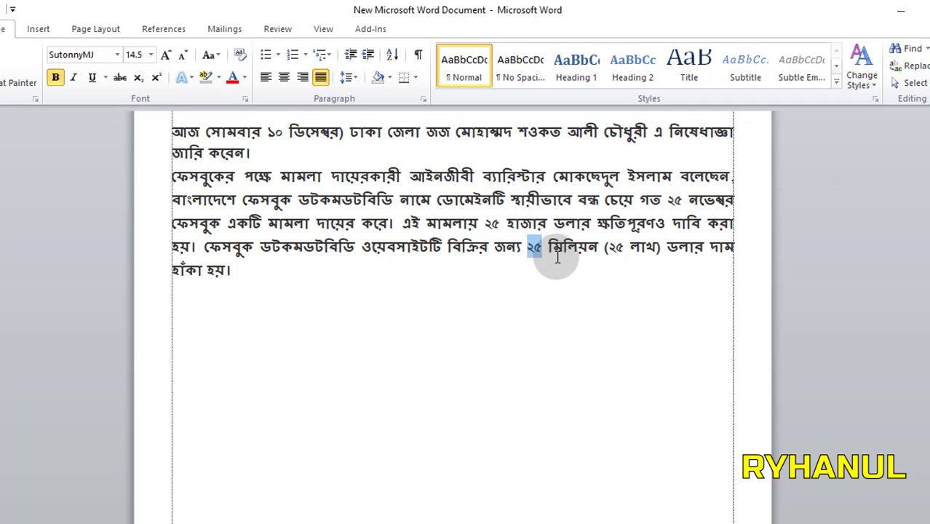
pyautogui.click(606, 272)
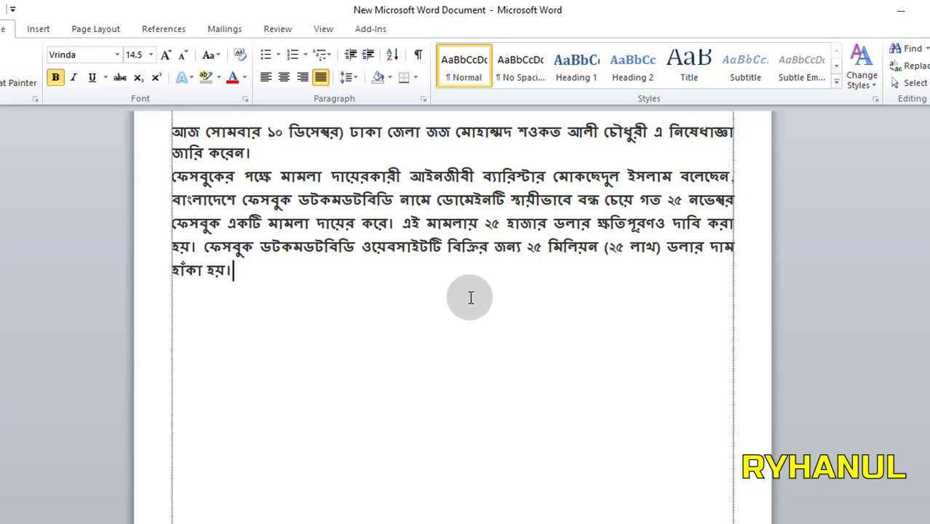
pyautogui.scroll(1, 471, 294)
pyautogui.scroll(1, 471, 294)
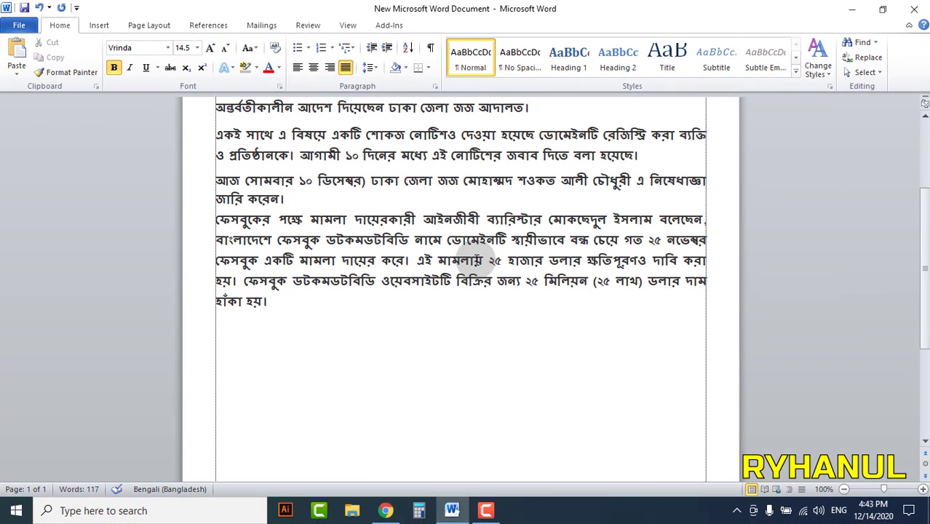
# - Search the document for the word হয় from the end of the last paragraph and review its highlighted matches
pyautogui.doubleClick(253, 301)
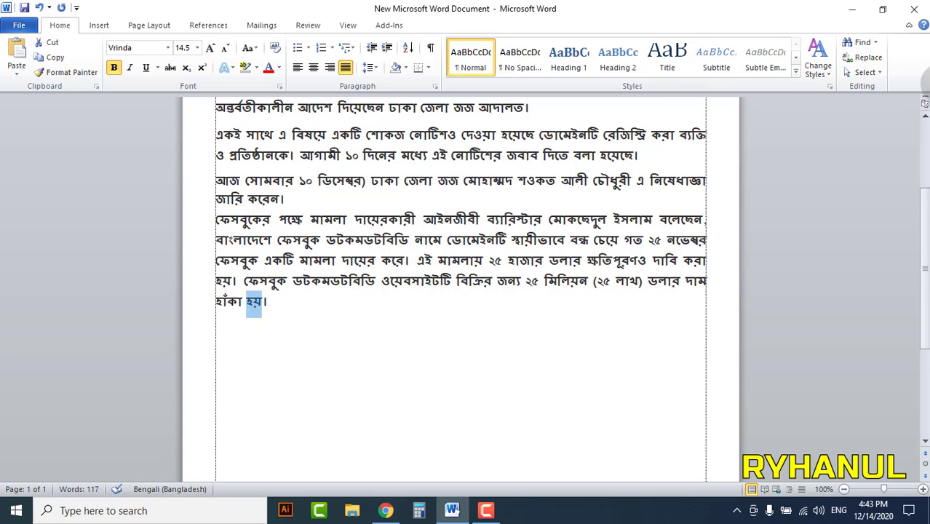
pyautogui.click(863, 42)
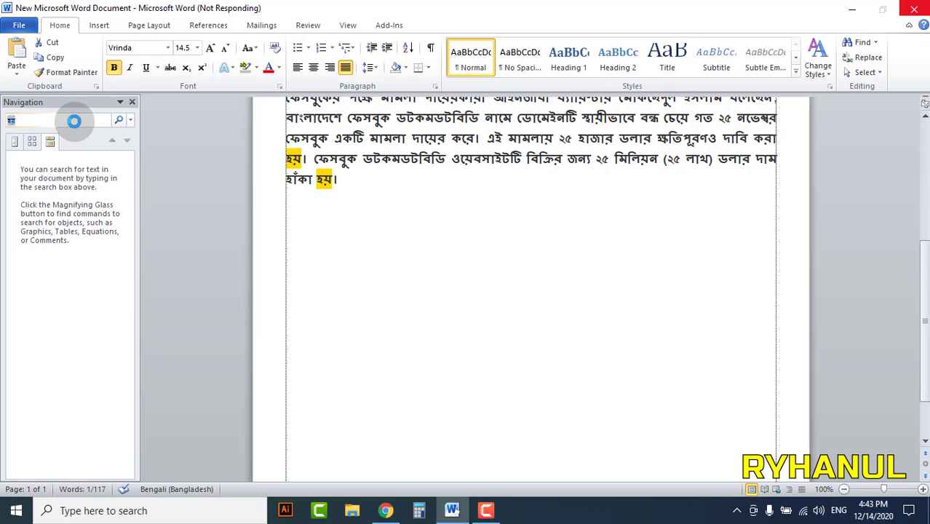
pyautogui.scroll(-1, 349, 357)
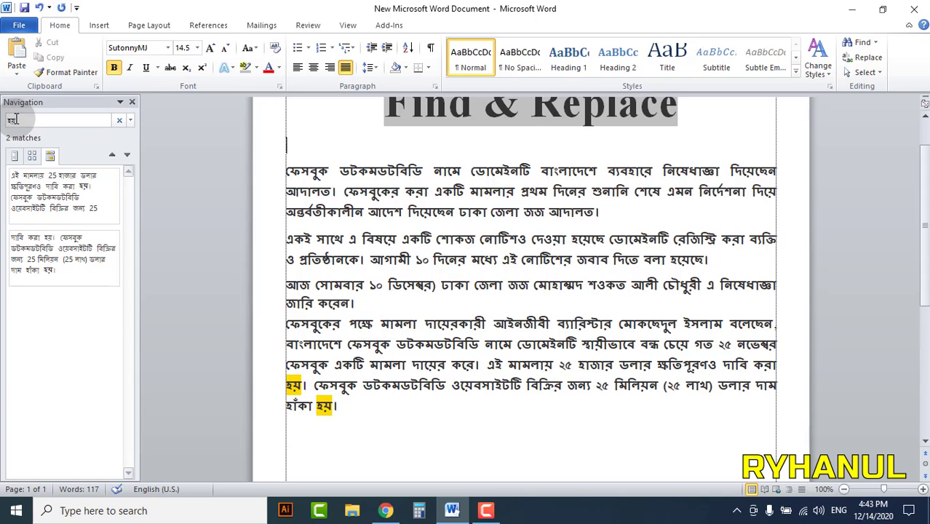
# - Set up a replacement of হয় with হয়েছে, keeping the dialog clear of the highlighted words in the last paragraph
pyautogui.click(868, 58)
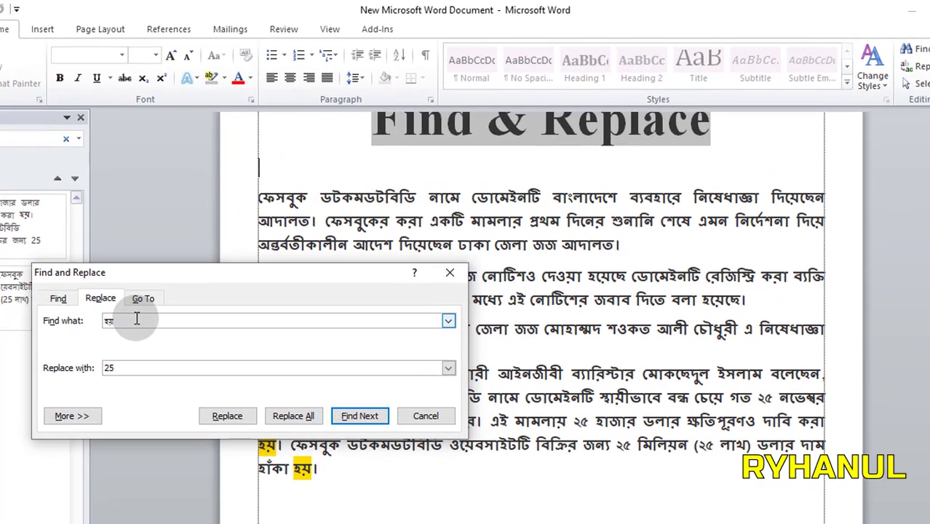
pyautogui.doubleClick(125, 367)
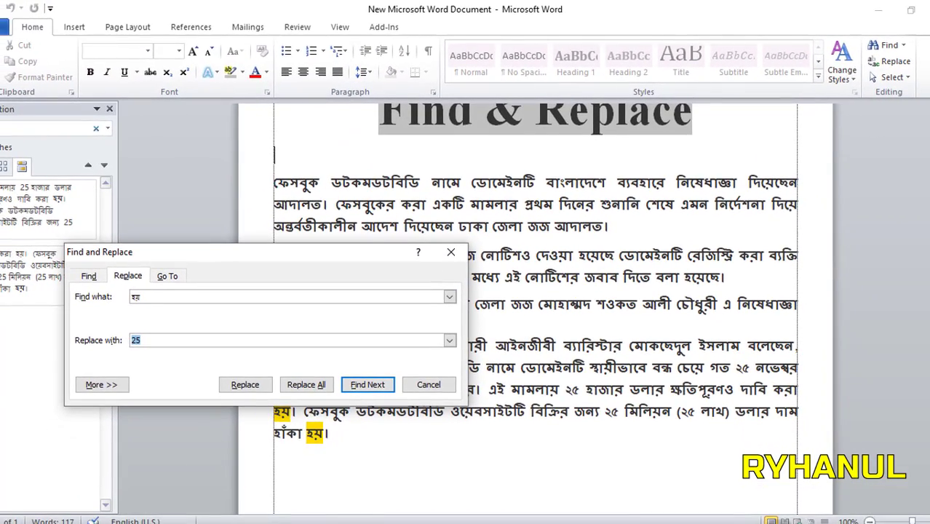
pyautogui.click(755, 523)
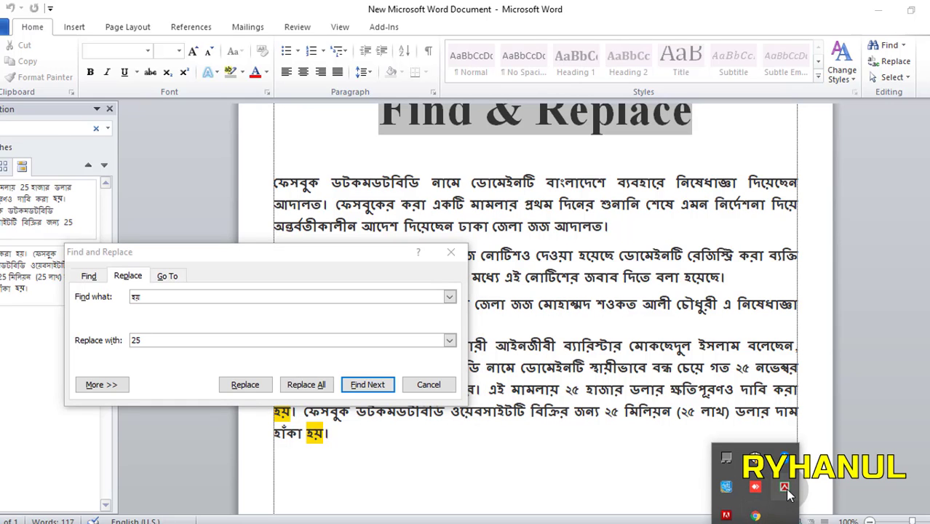
pyautogui.click(186, 335)
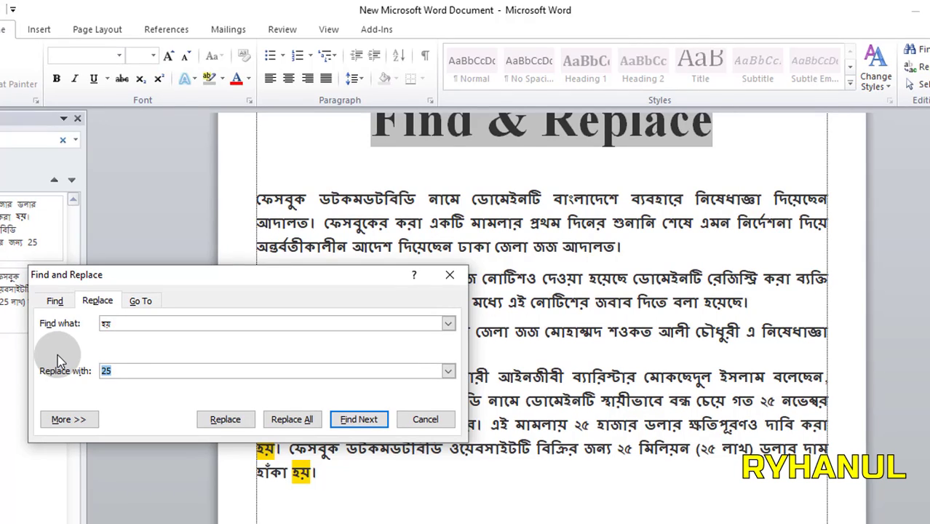
pyautogui.write('হ')
pyautogui.press('BackSpace')
pyautogui.write('হয়েছে')
pyautogui.moveTo(199, 271); pyautogui.dragTo(261, 145)
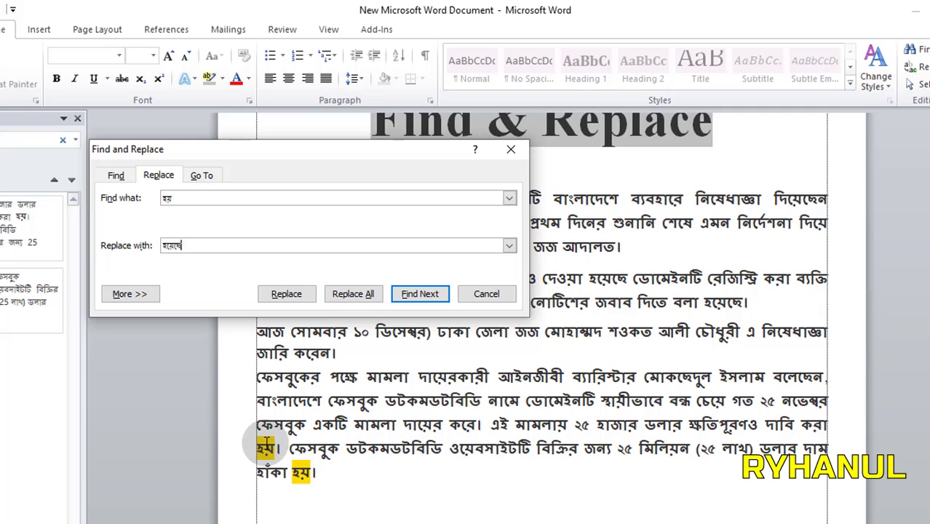
pyautogui.click(179, 197)
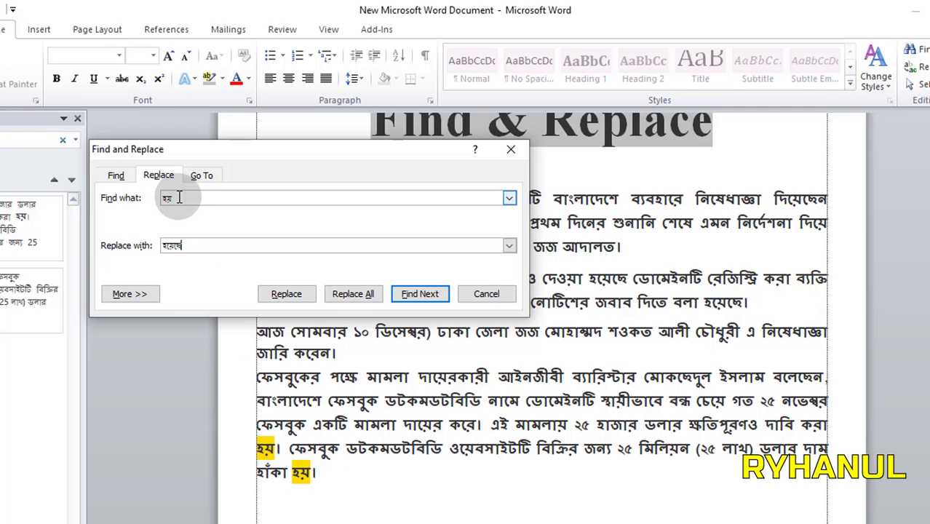
pyautogui.click(193, 243)
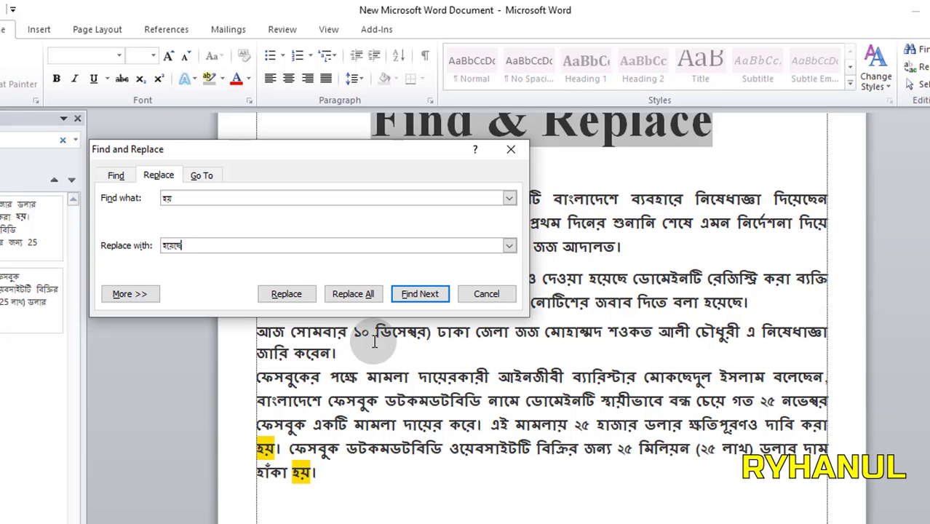
# - Replace every হয় with হয়েছে, close the dialog, and check the replaced words in the last paragraph
pyautogui.click(353, 293)
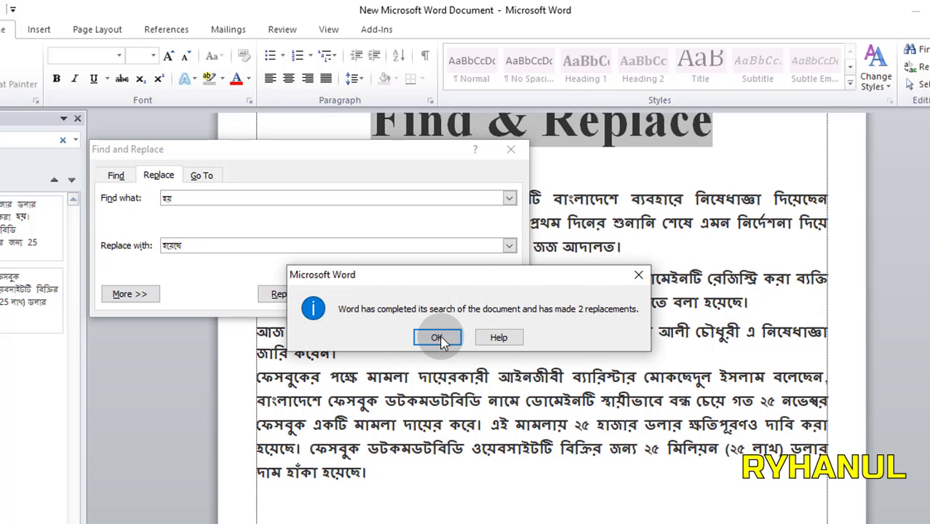
pyautogui.click(437, 338)
pyautogui.click(480, 239)
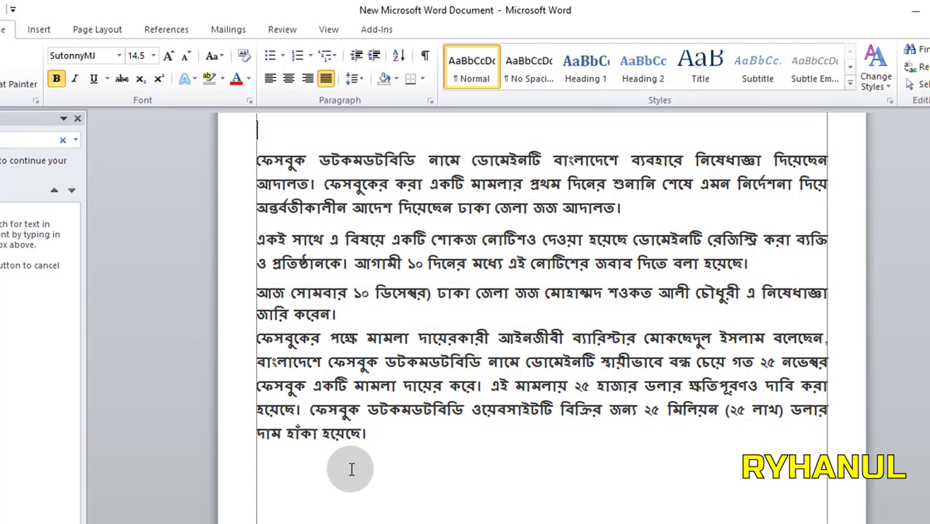
pyautogui.moveTo(366, 433); pyautogui.dragTo(250, 411)
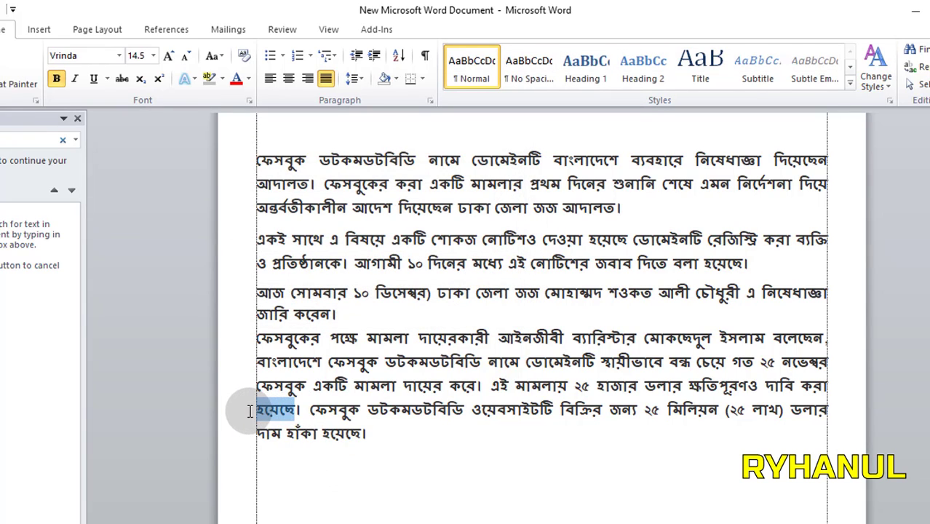
pyautogui.click(407, 516)
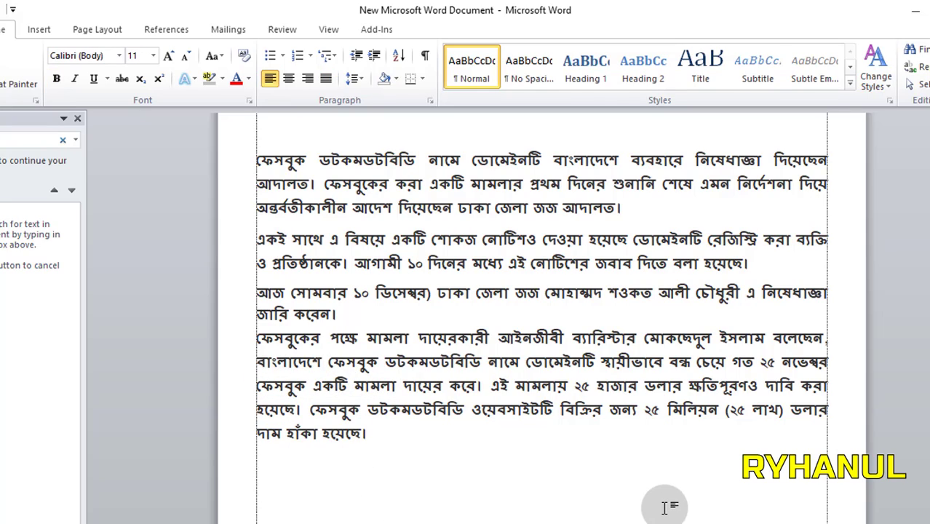